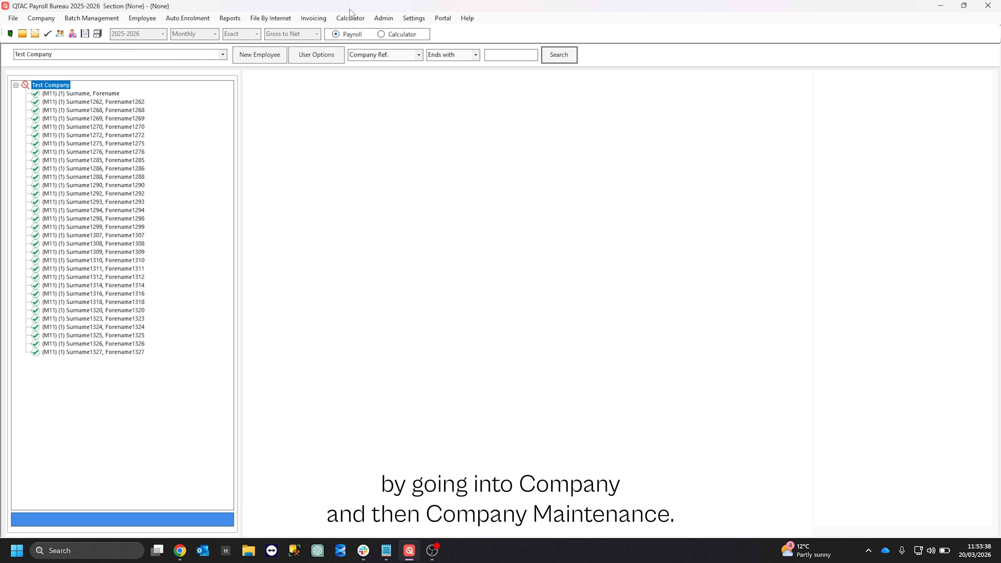
# Step: Open the company's maintenance record and claim Employment Allowance in its tax and NI settings
pyautogui.click(39, 19)
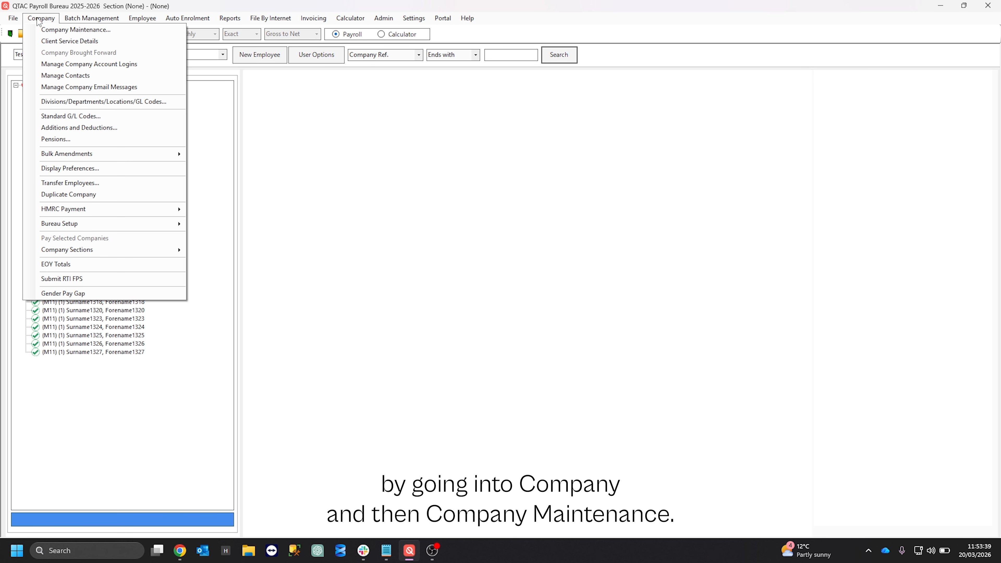
pyautogui.click(61, 33)
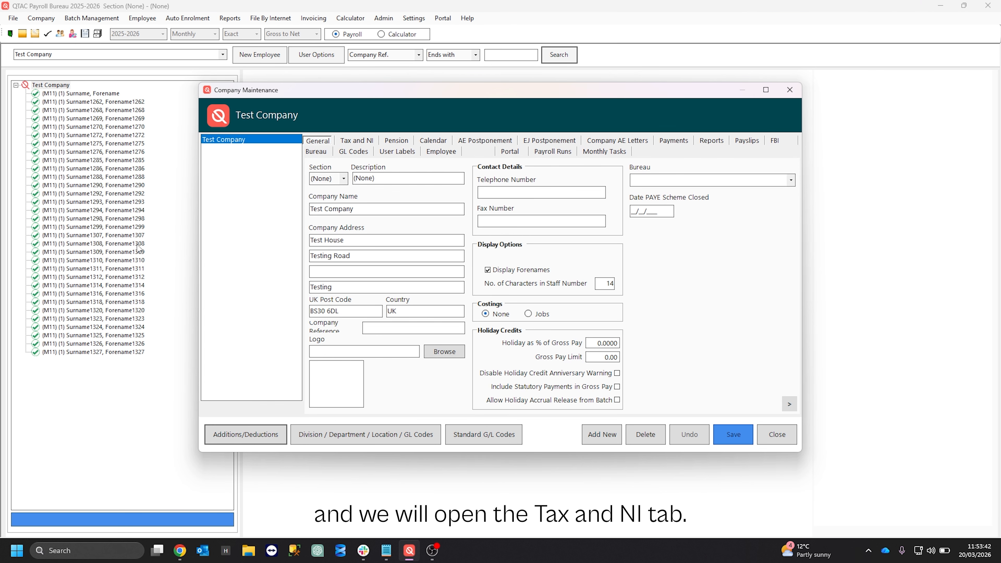
pyautogui.click(357, 141)
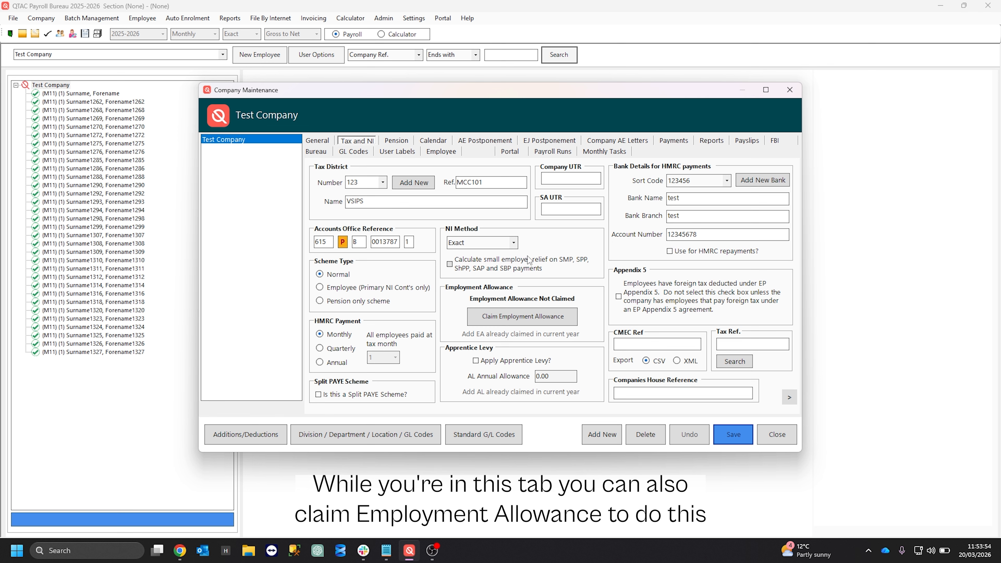
pyautogui.click(528, 317)
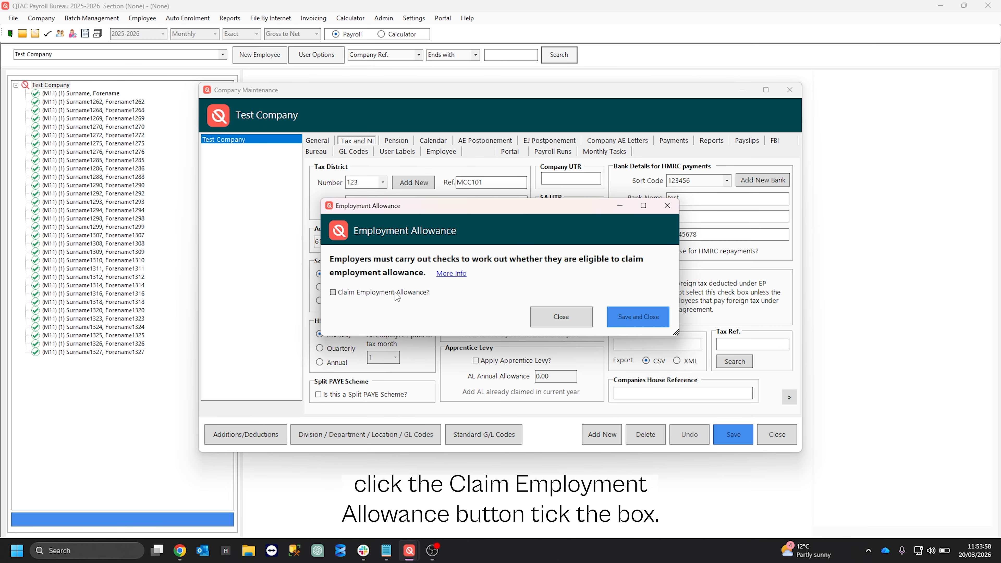
pyautogui.click(395, 292)
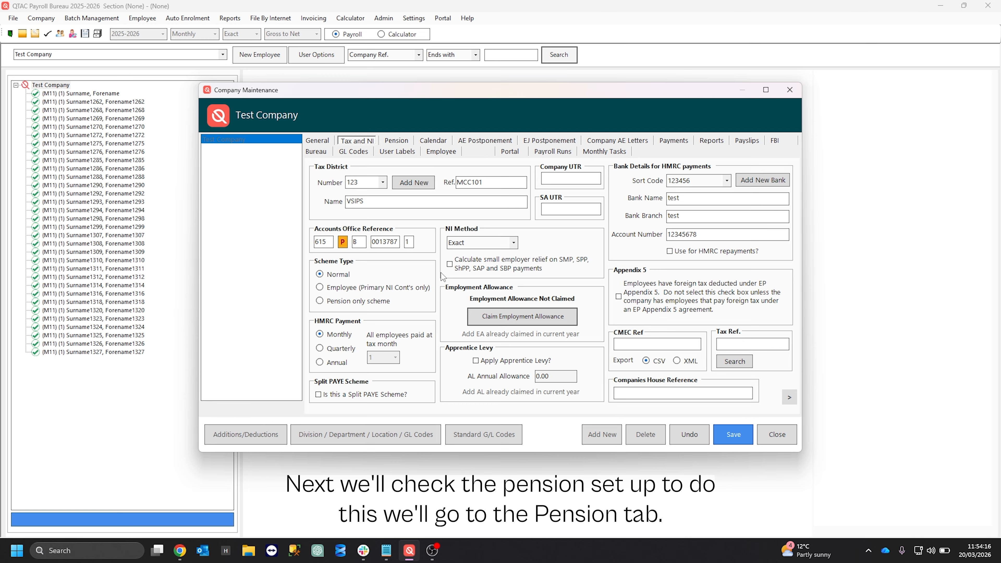
# Step: Set the company's auto enrolment duty start date to 01/01/2020 in the pension settings
pyautogui.click(392, 142)
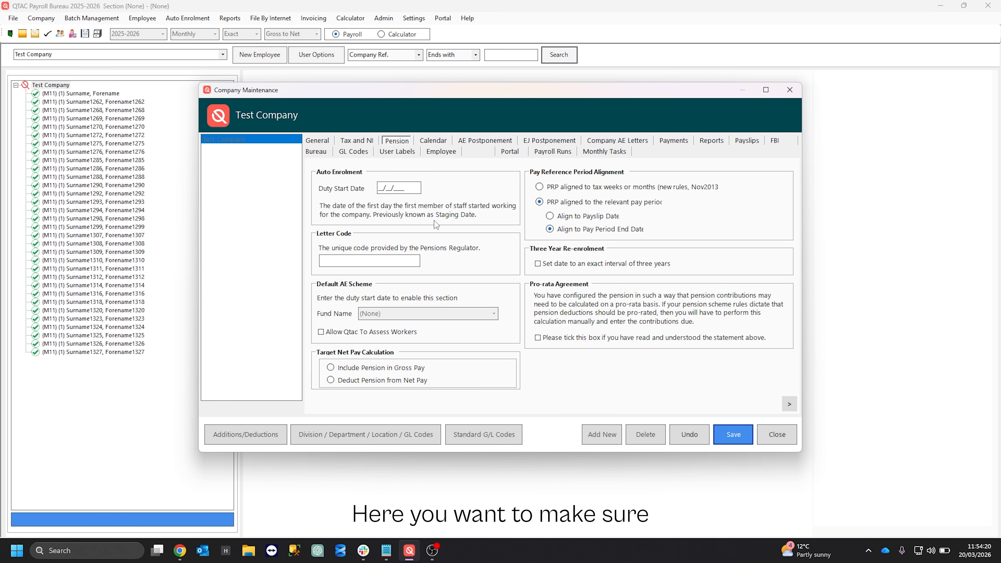
pyautogui.click(379, 188)
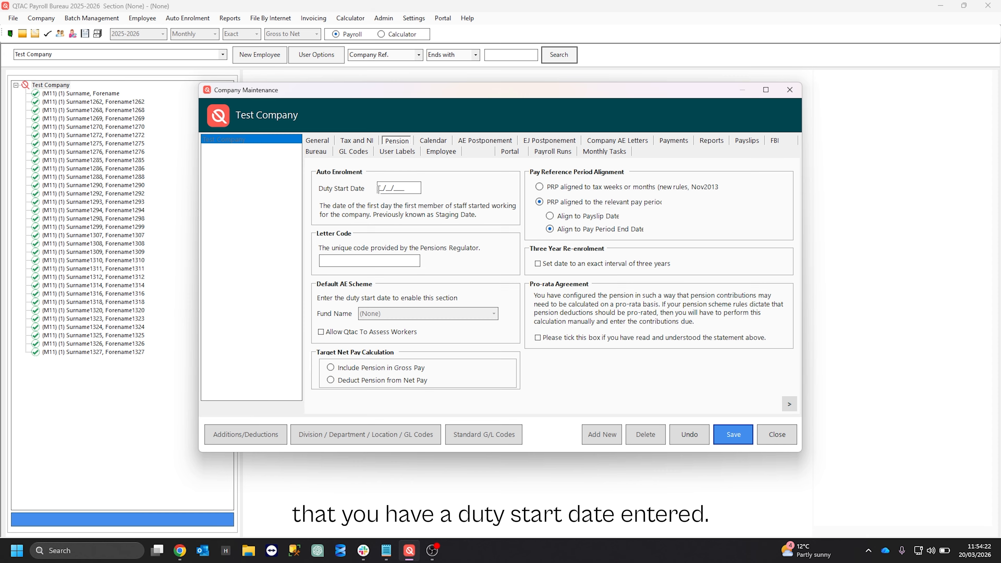
pyautogui.write('01/01/20')
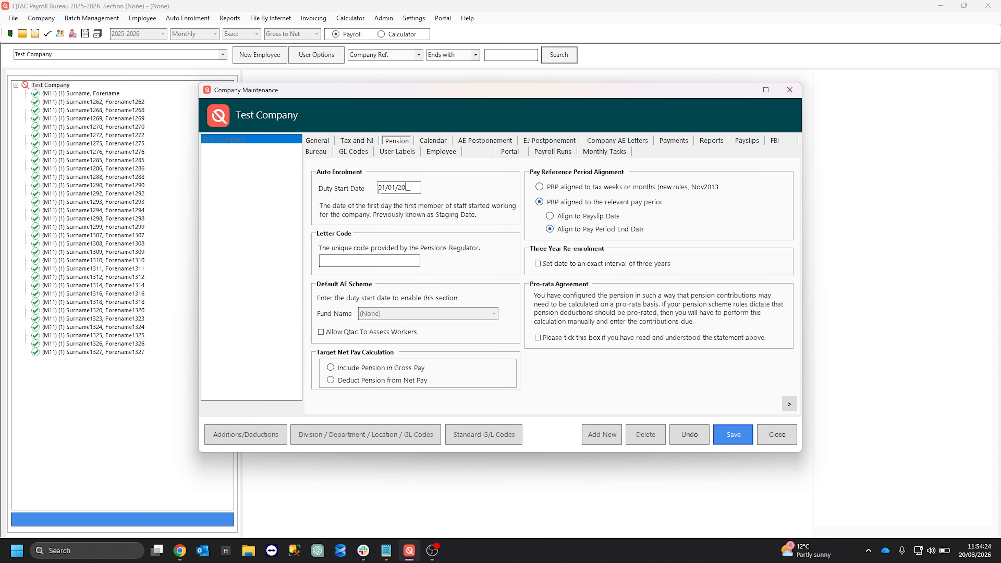
pyautogui.write('20')
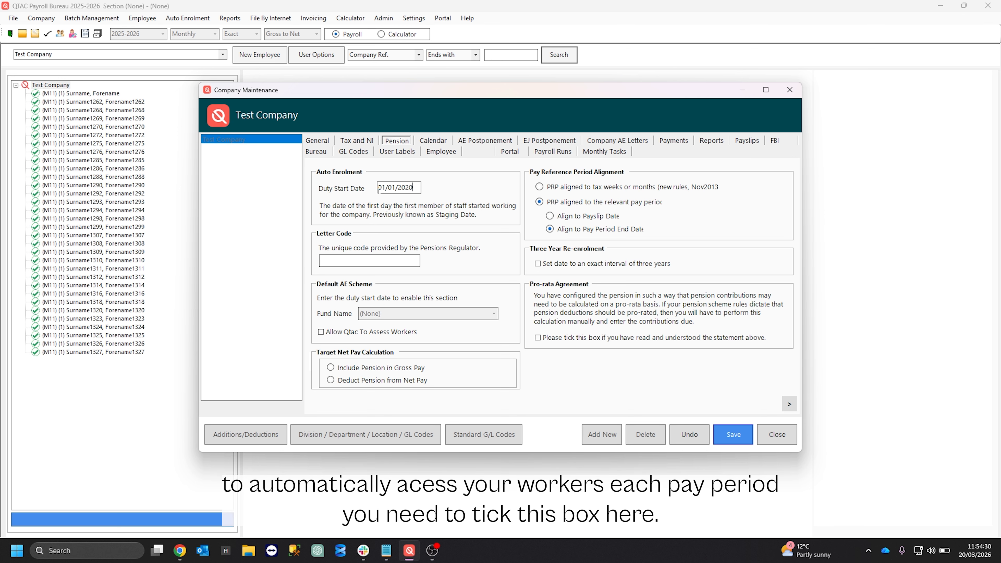
# Step: Allow Qtac to assess workers and set the default AE scheme fund to NEST Pension
pyautogui.click(321, 332)
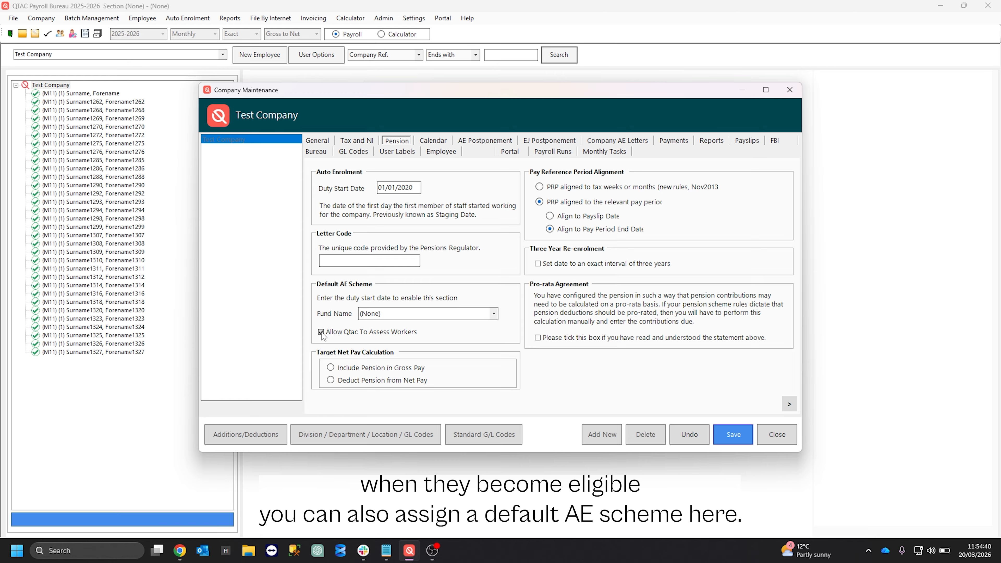
pyautogui.click(494, 313)
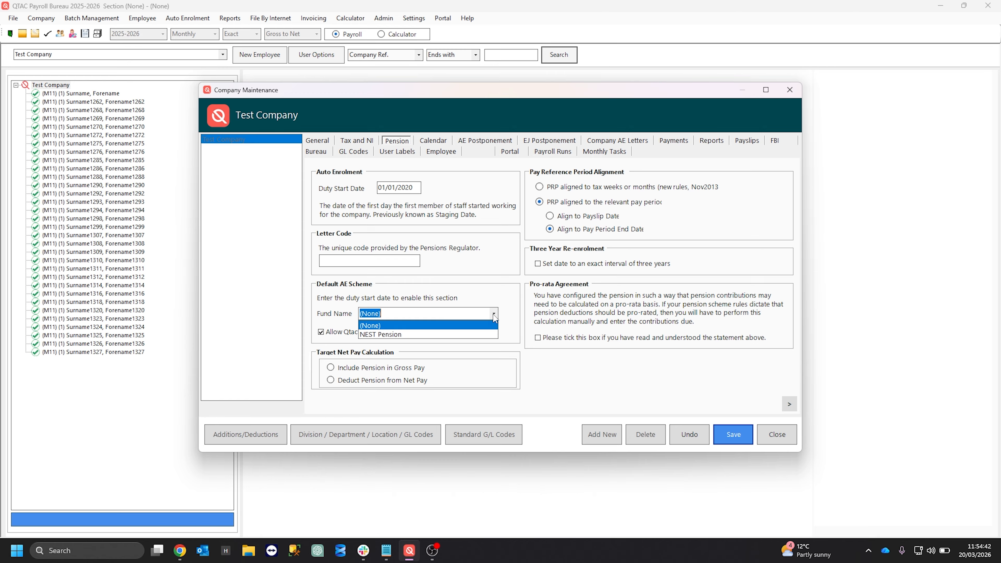
pyautogui.click(470, 332)
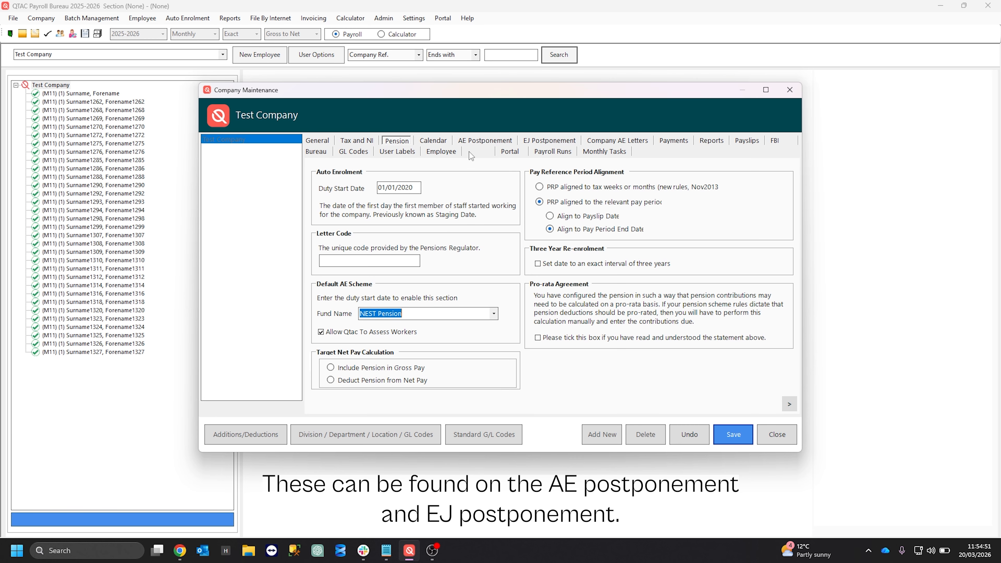
# Step: Review the company's AE postponement and eligible jobholder postponement periods, including the monthly postponement choices
pyautogui.click(486, 142)
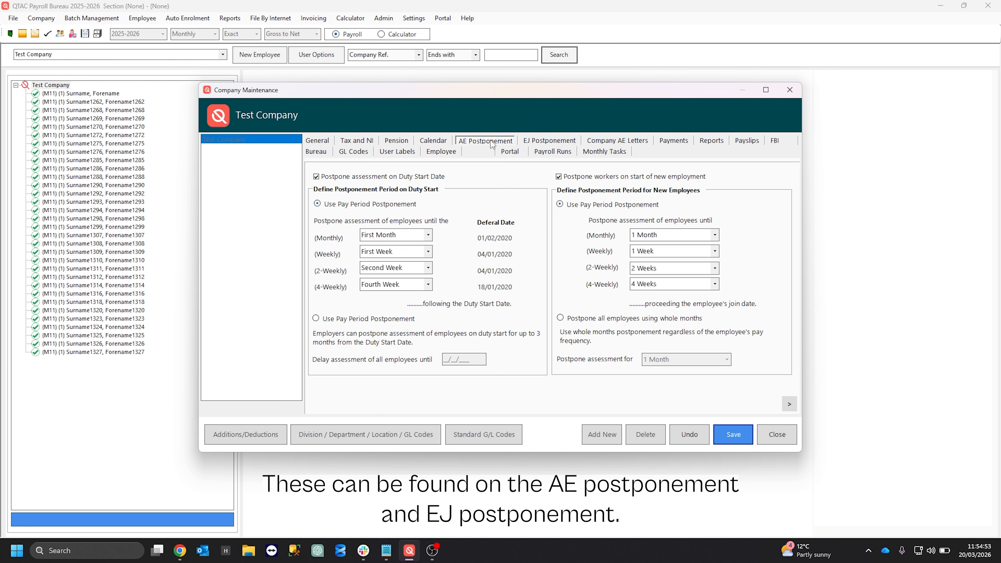
pyautogui.click(547, 142)
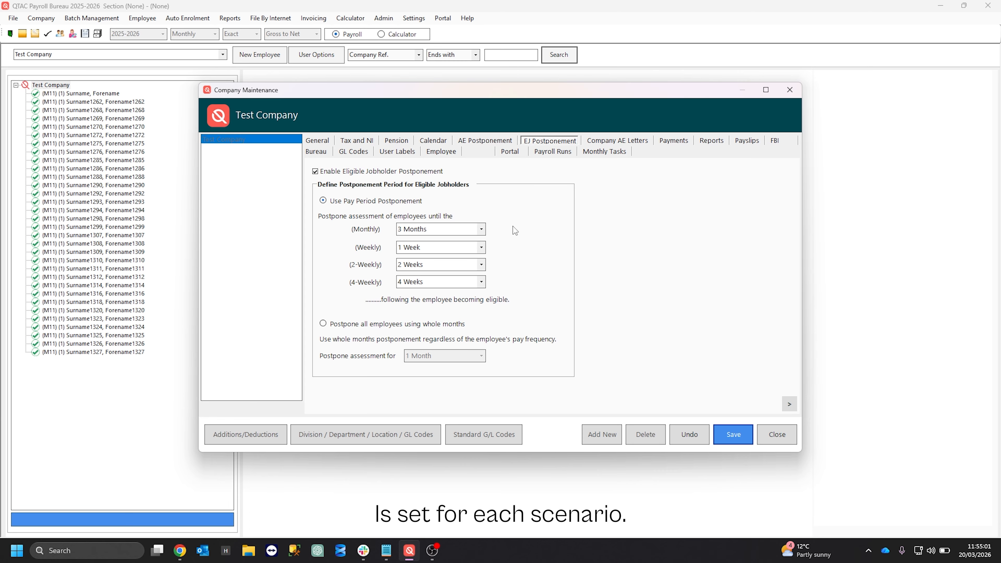
pyautogui.click(481, 232)
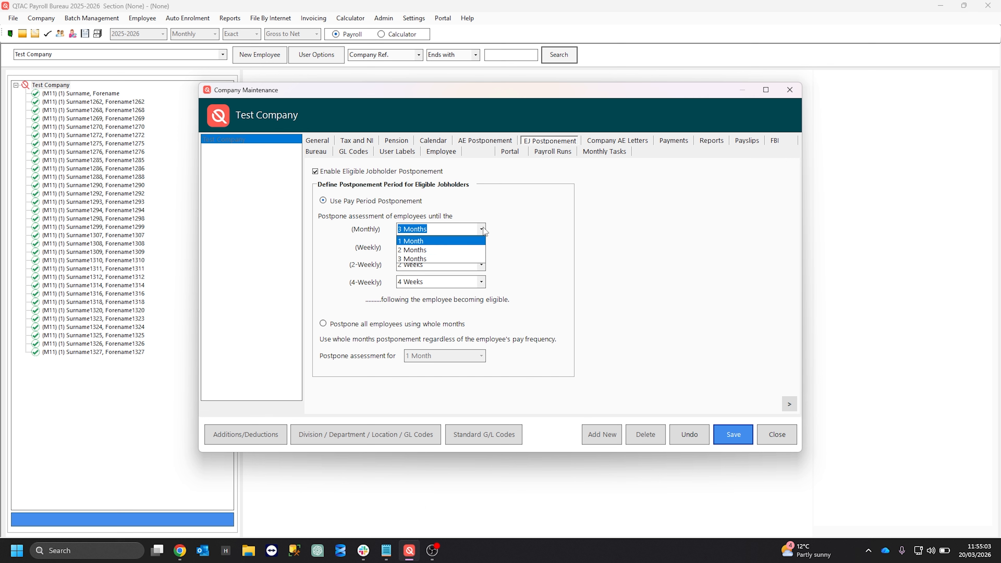
pyautogui.click(484, 230)
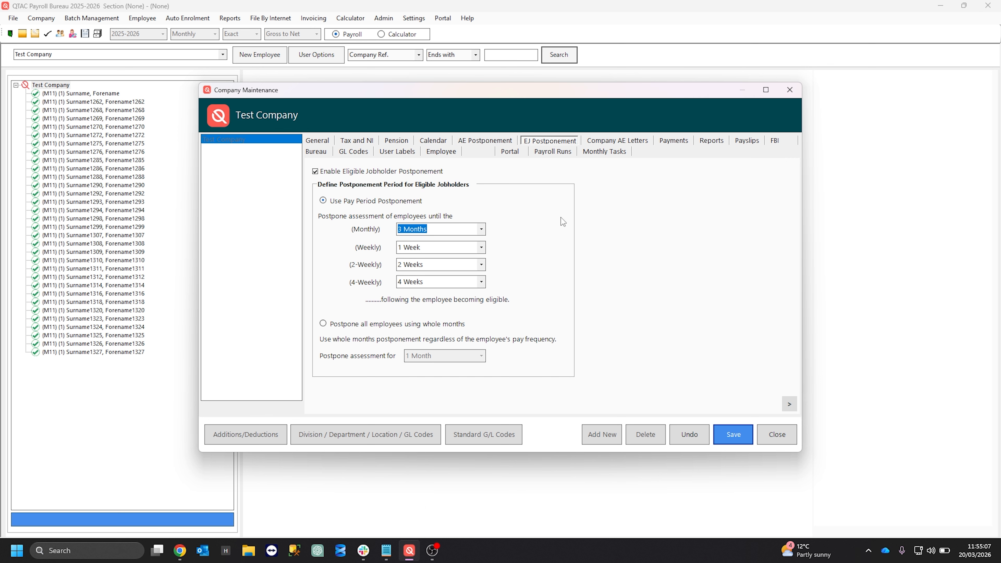
# Step: Save the company settings, agree to set the AE pension for all employees, and close Company Maintenance
pyautogui.click(745, 436)
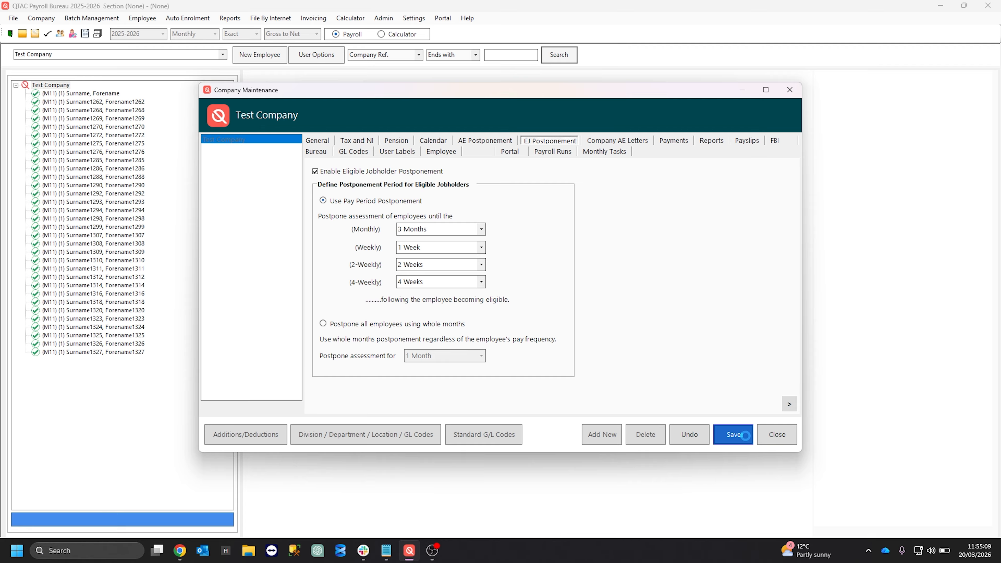
pyautogui.click(544, 326)
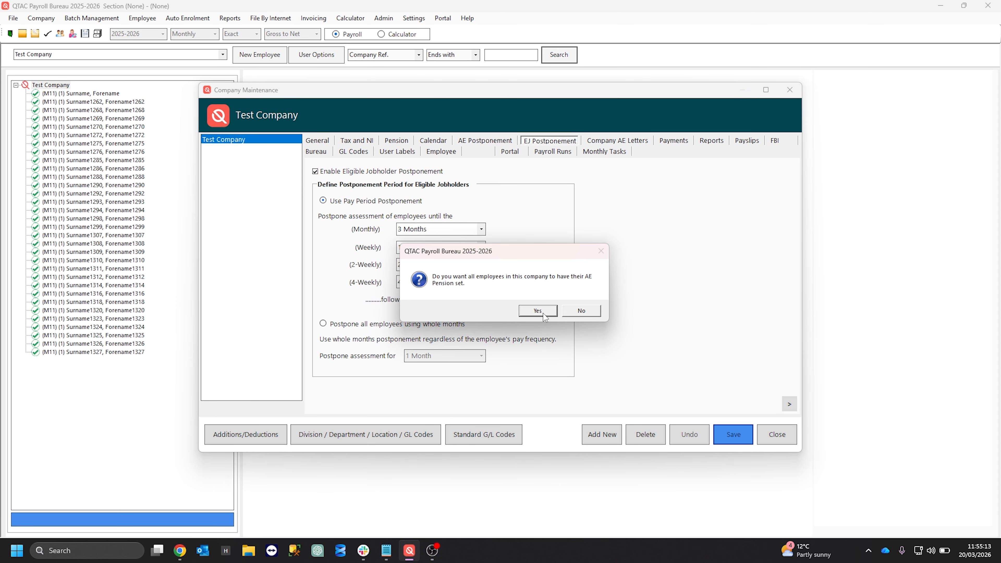
pyautogui.click(537, 310)
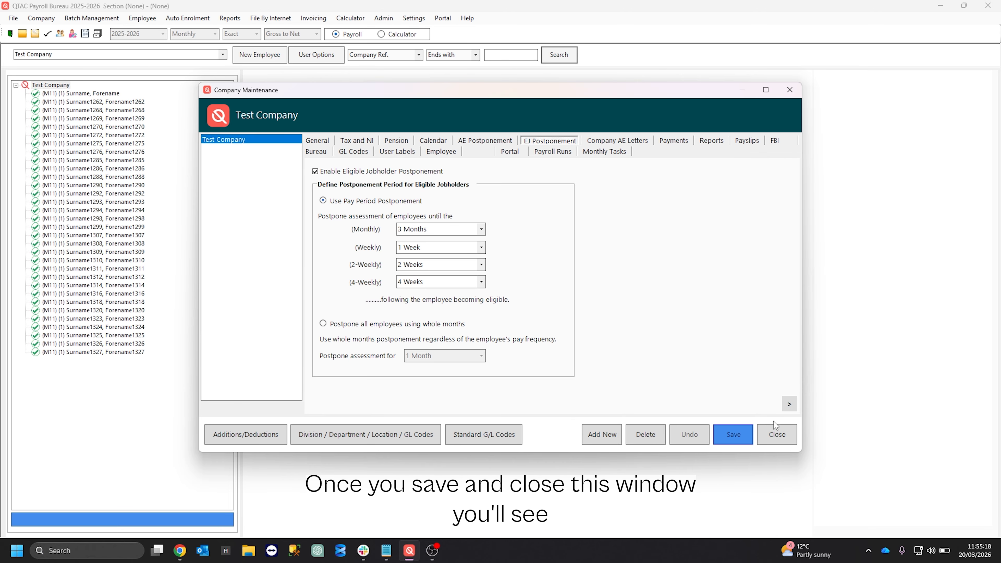
pyautogui.click(775, 434)
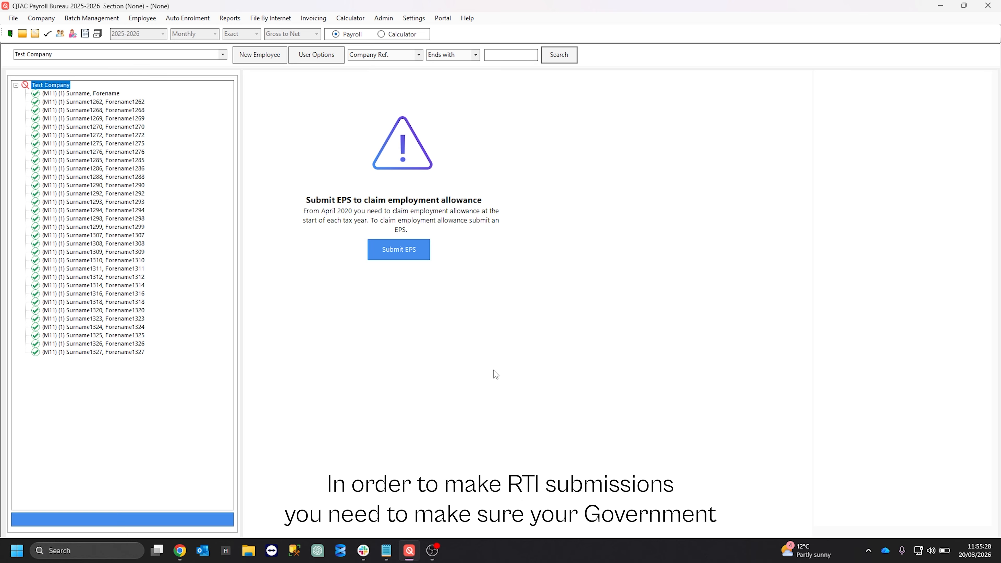
# Step: Check the Government Gateway user ID and password in Agent Setup, and start the EPS submission for the Employment Allowance claim
pyautogui.click(271, 19)
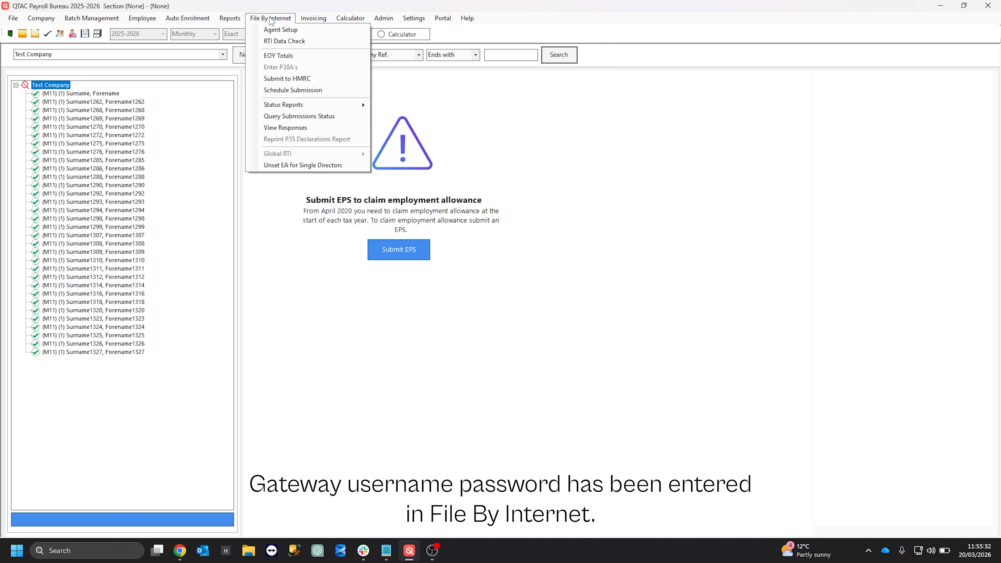
pyautogui.click(279, 30)
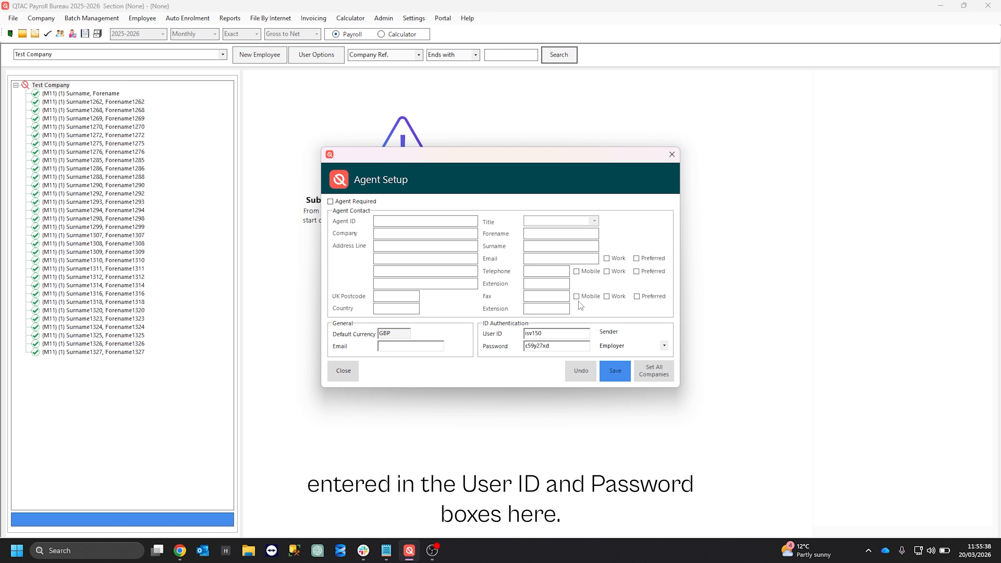
pyautogui.click(671, 155)
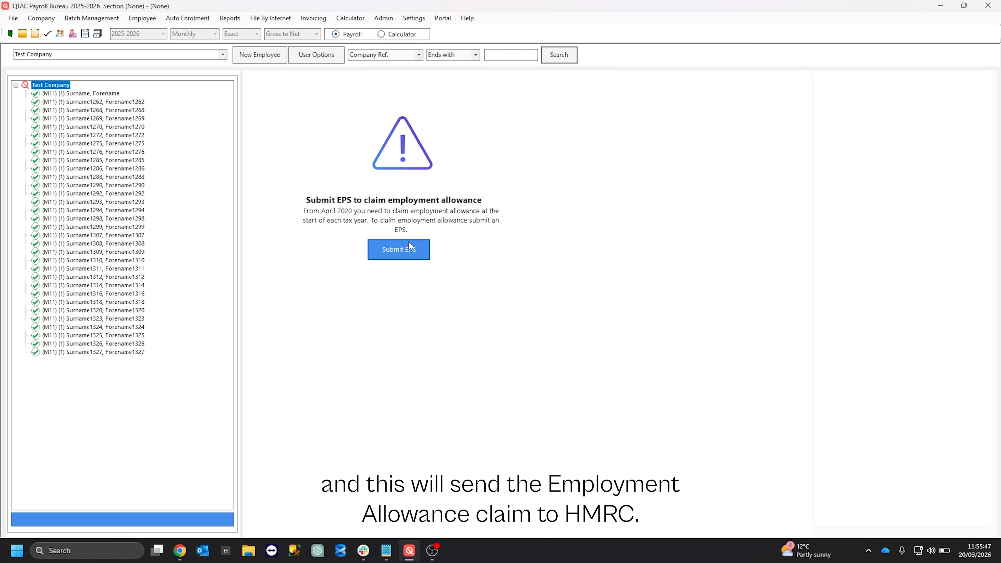
pyautogui.click(409, 252)
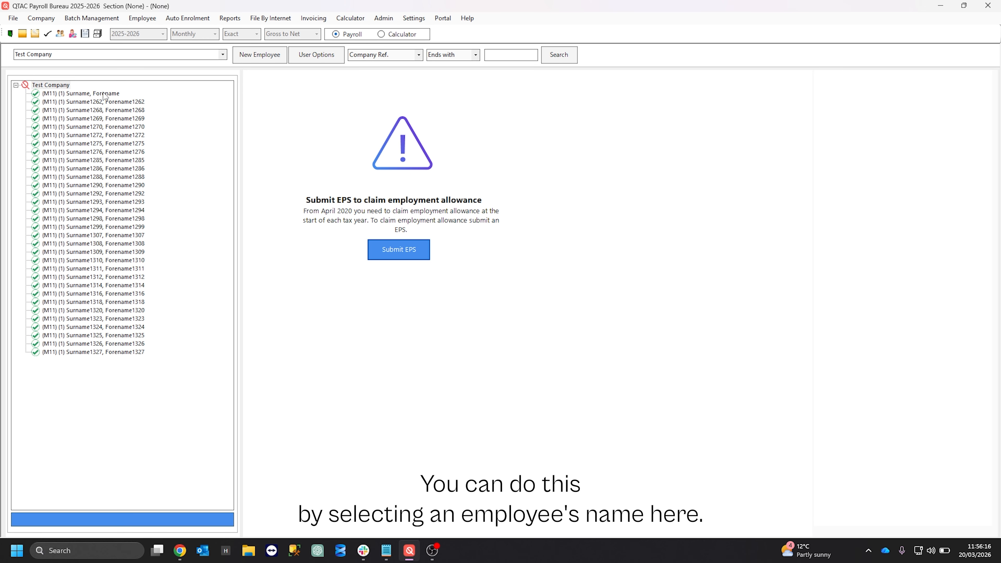
# Step: Open the first employee's maintenance record and check their tax code and brought forward figures
pyautogui.click(104, 93)
pyautogui.rightClick(104, 94)
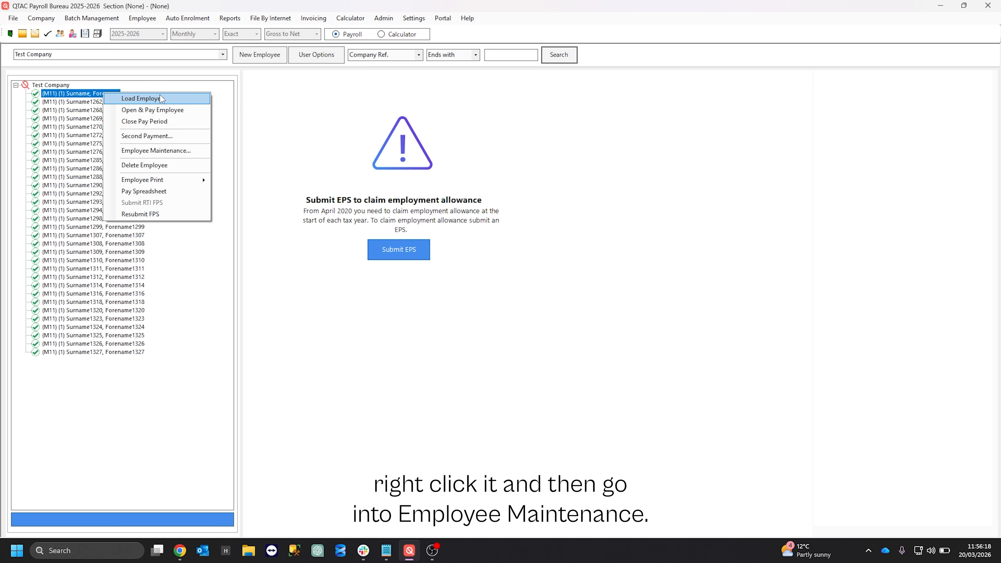
pyautogui.click(179, 151)
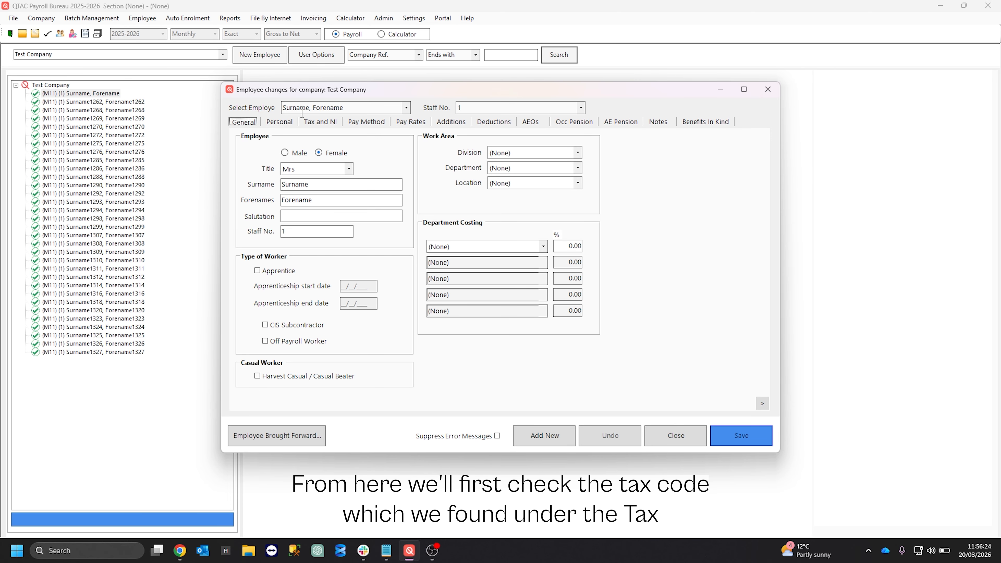
pyautogui.click(319, 122)
pyautogui.moveTo(317, 151); pyautogui.dragTo(283, 158)
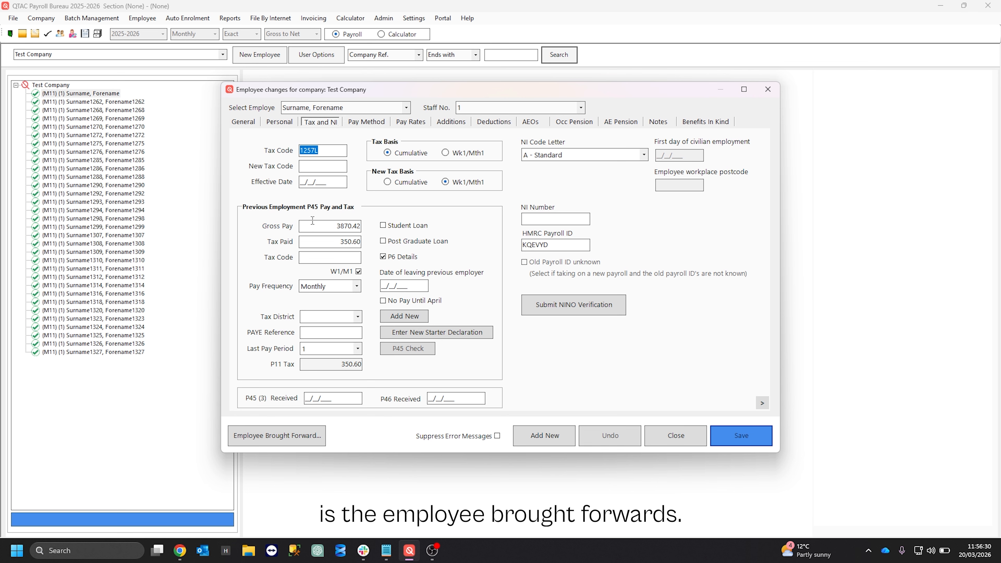
pyautogui.click(260, 435)
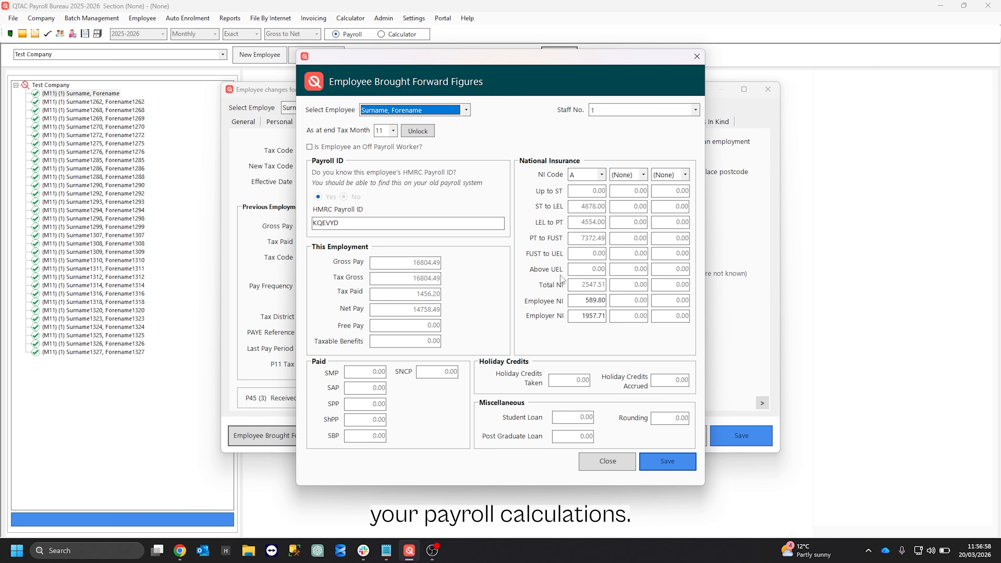
pyautogui.click(594, 461)
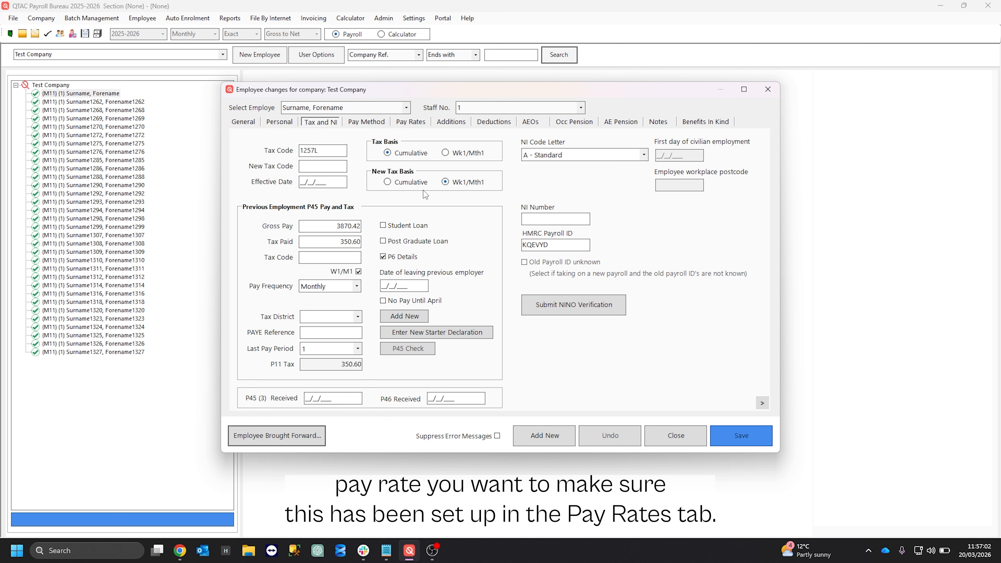
# Step: Set the employee's monthly salaried pay rate to 50000 per annum and save the rate
pyautogui.click(421, 123)
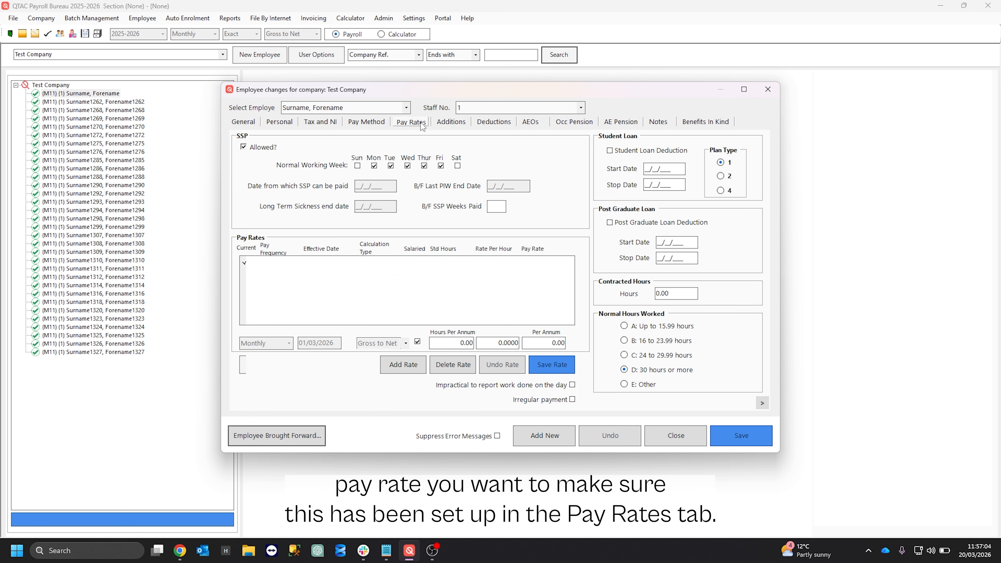
pyautogui.click(540, 339)
pyautogui.write('50000')
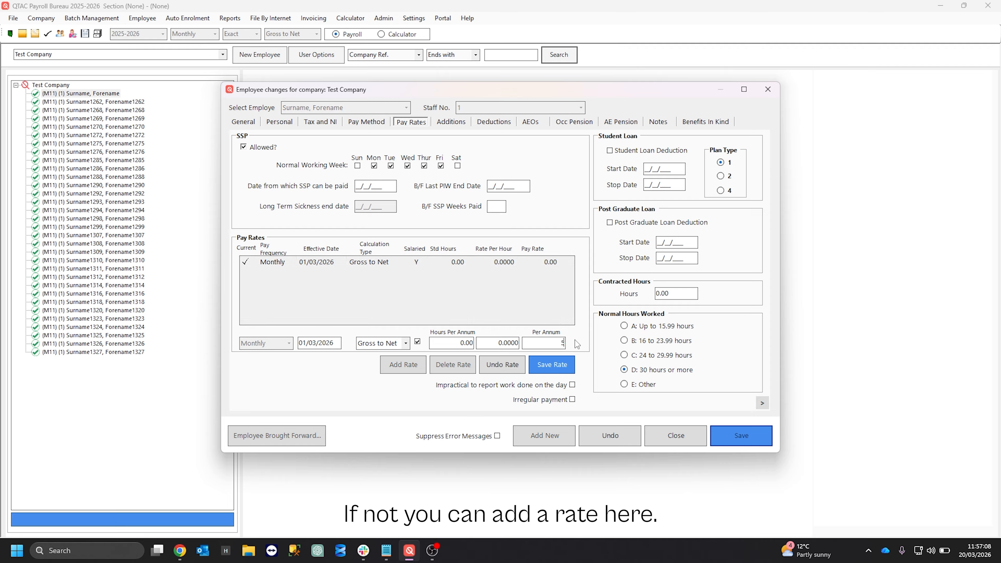
pyautogui.click(554, 365)
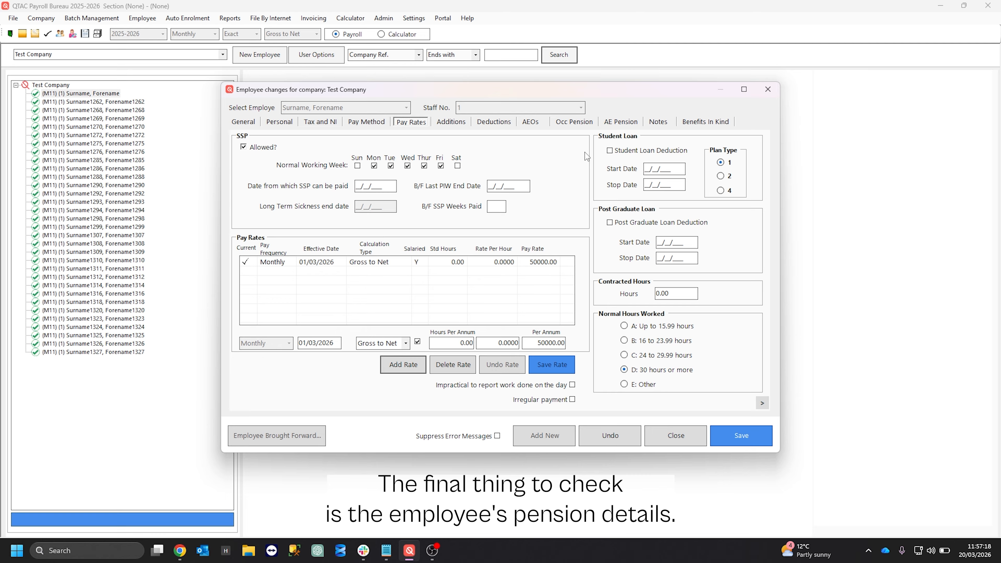
# Step: Check the employee and employer AE pension contribution percentages, and save and close the employee's record
pyautogui.click(618, 125)
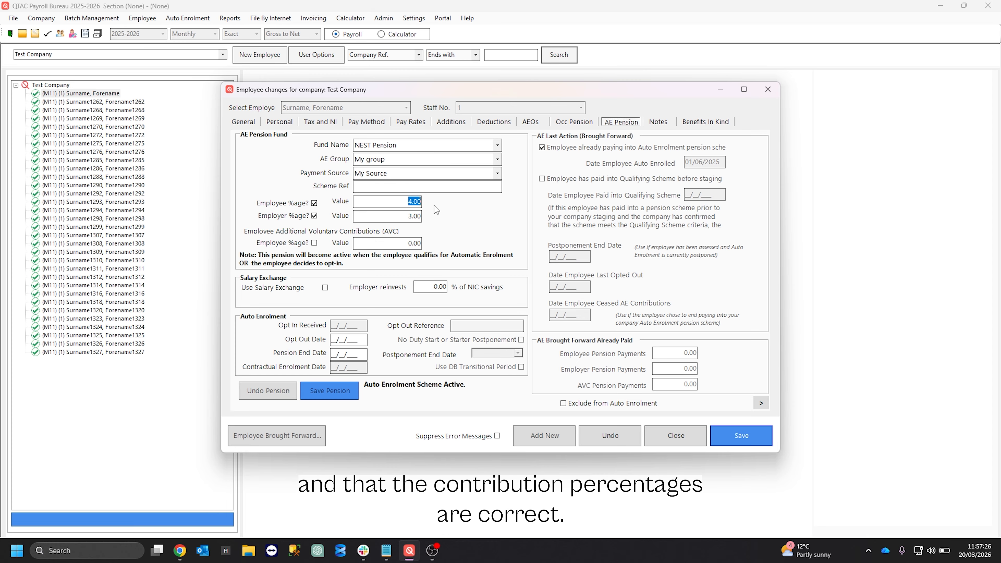
pyautogui.moveTo(403, 217); pyautogui.dragTo(442, 228)
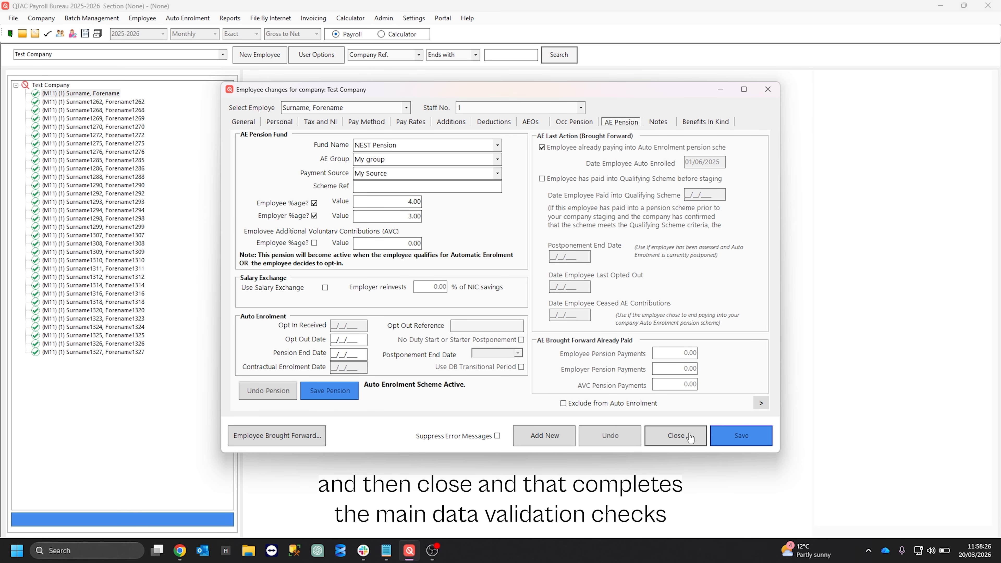
pyautogui.click(676, 435)
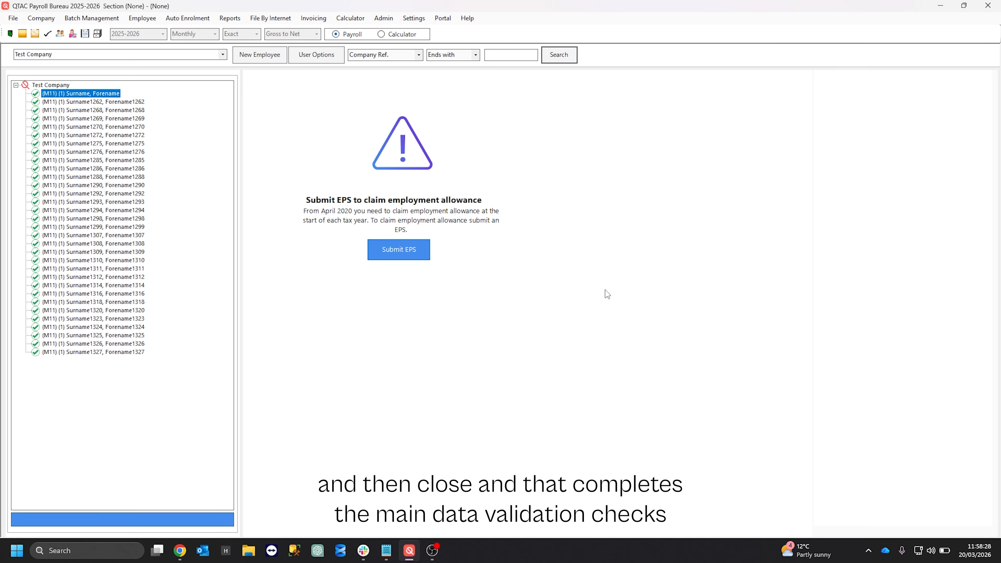